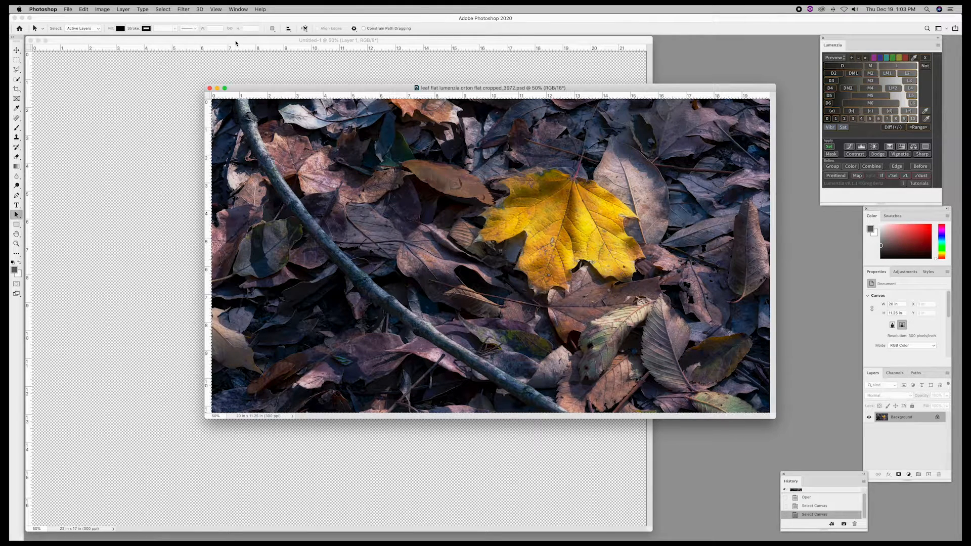
Paste the copied leaf photo into the blank Untitled-1 document, accepting the colour profile conversion
{"action": "left_click", "coordinate": [431, 70]}
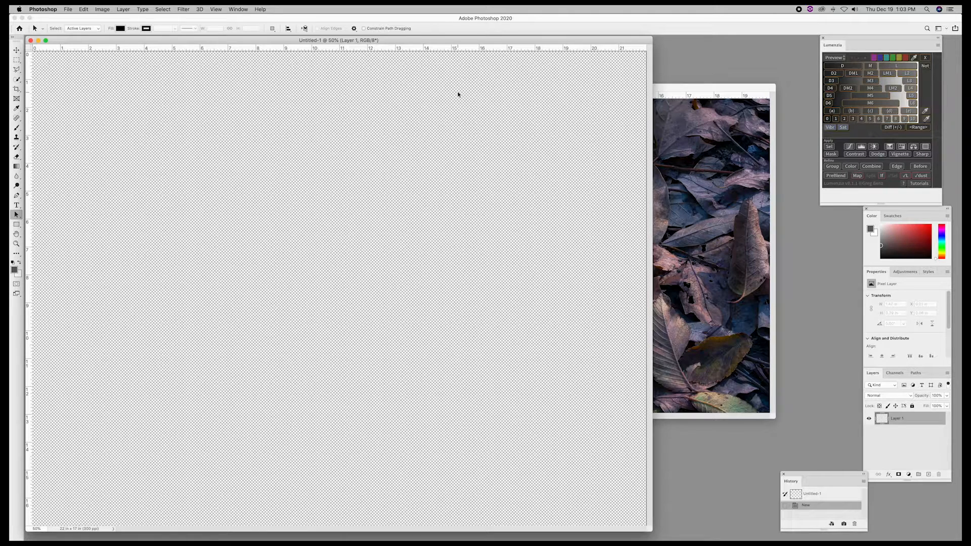
{"action": "key", "text": "super+v"}
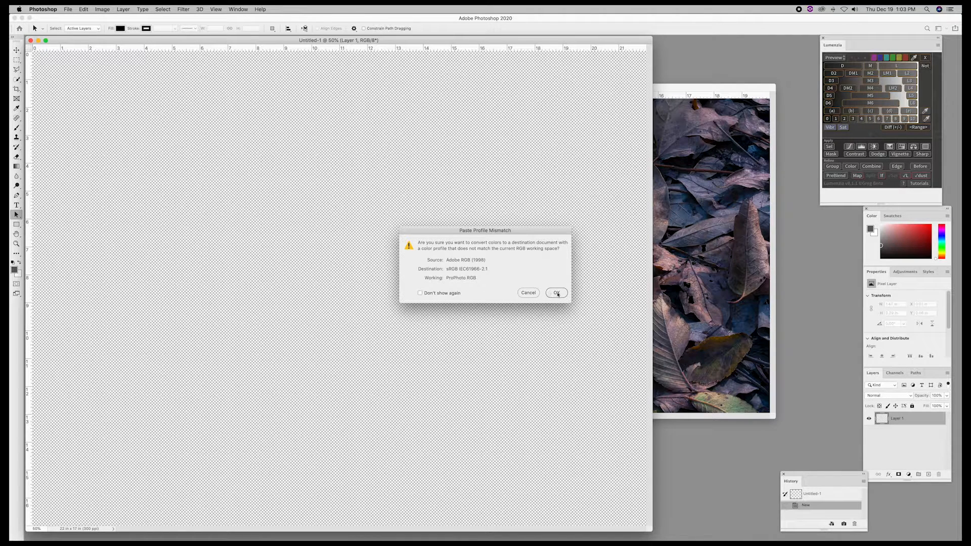
{"action": "left_click", "coordinate": [556, 292]}
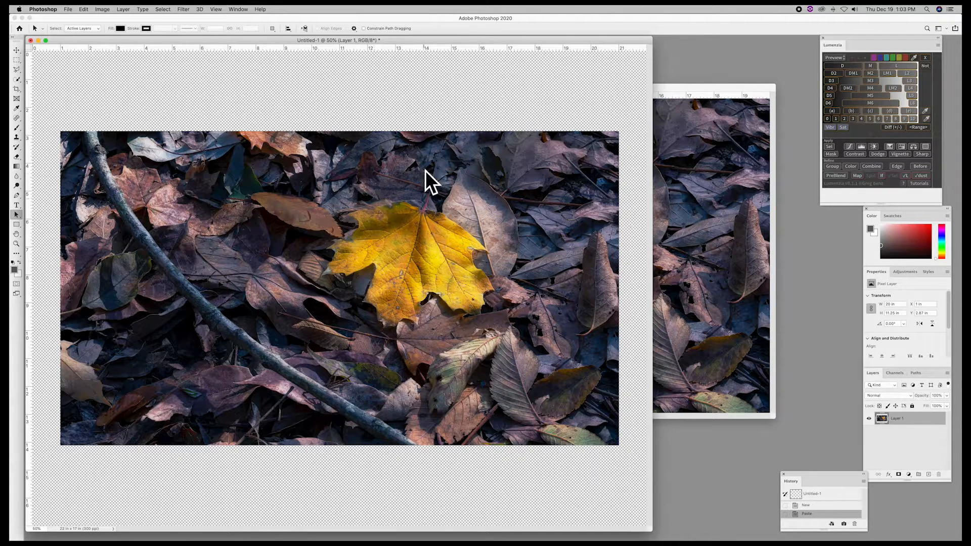
Place a horizontal guide about 2.5 in from the canvas top and nudge the photo up until its upper edge meets it
{"action": "left_click_drag", "start_coordinate": [229, 40], "coordinate": [266, 47]}
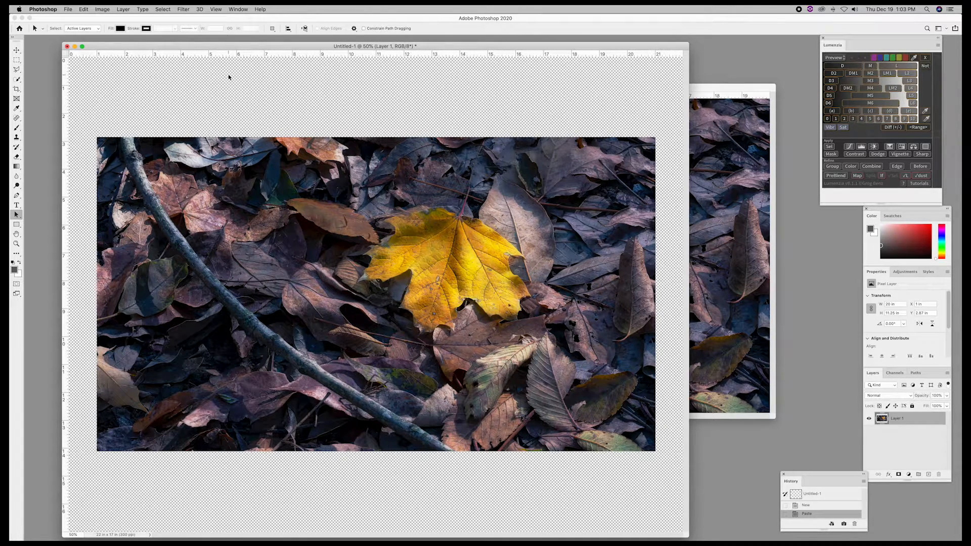
{"action": "left_click_drag", "start_coordinate": [255, 53], "coordinate": [262, 128]}
{"action": "left_click", "coordinate": [17, 49]}
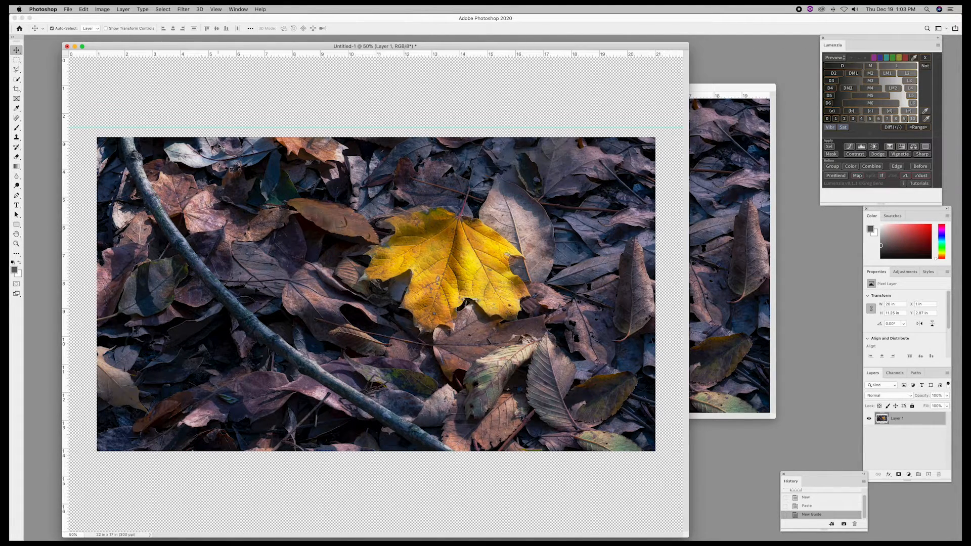
{"action": "key", "text": "shift+Up"}
{"action": "key", "text": "shift+Up"}
{"action": "key", "text": "shift+Up"}
{"action": "key", "text": "shift+Up"}
{"action": "key", "text": "shift+Up"}
{"action": "key", "text": "shift+Up"}
{"action": "key", "text": "shift+Up"}
{"action": "key", "text": "shift+Up"}
{"action": "key", "text": "shift+Up"}
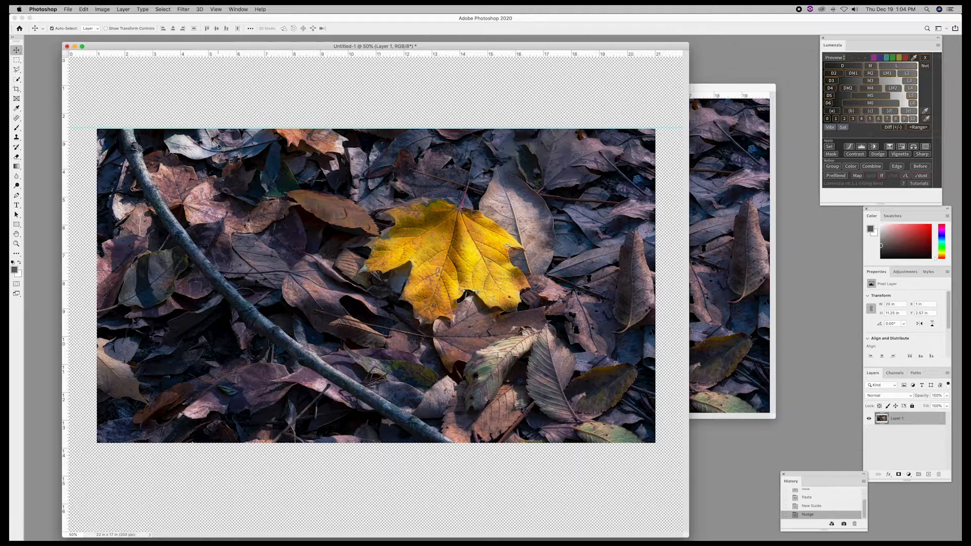
{"action": "key", "text": "Up"}
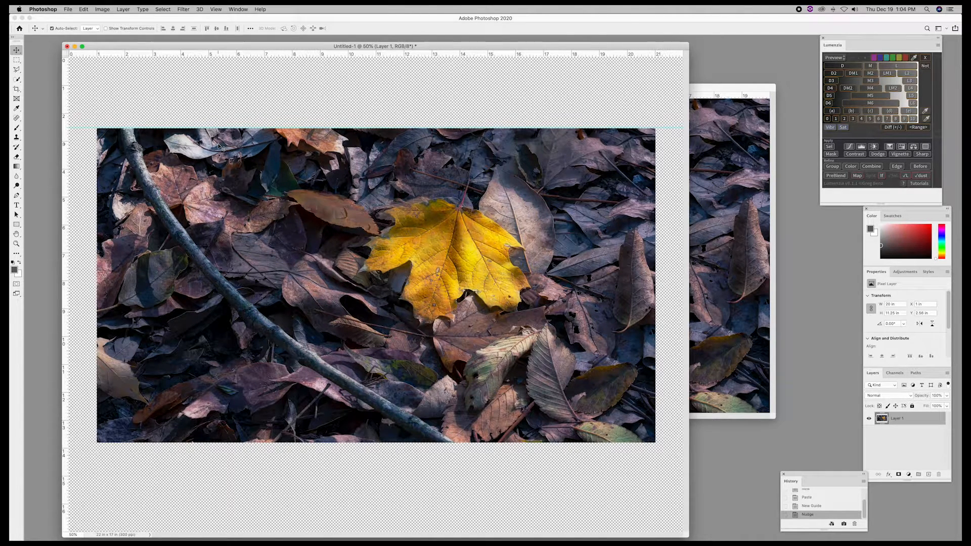
{"action": "key", "text": "Up"}
{"action": "key", "text": "Up"}
{"action": "key", "text": "Up"}
{"action": "key", "text": "Up"}
{"action": "key", "text": "Up"}
{"action": "key", "text": "Up"}
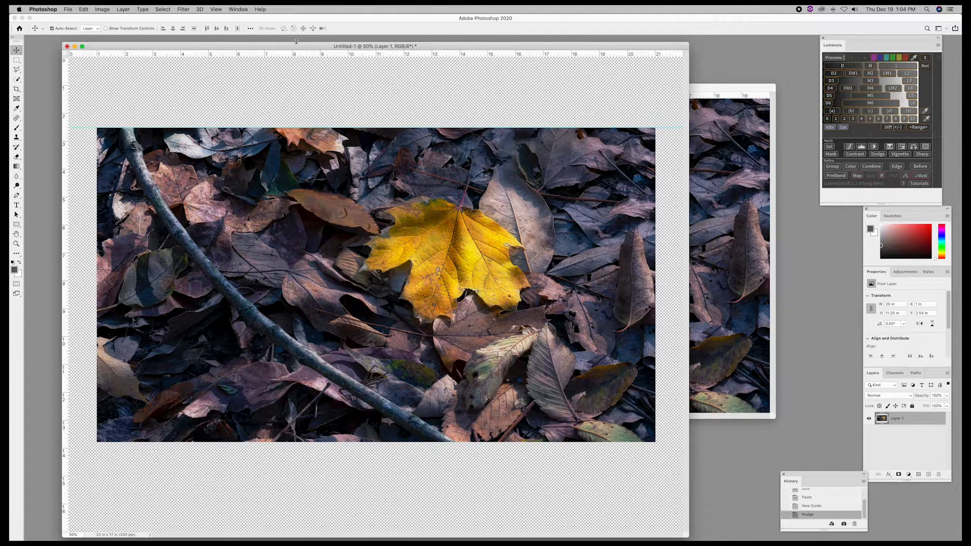
Save the document as signed print 3.psd in the test signed pic folder
{"action": "left_click_drag", "start_coordinate": [297, 46], "coordinate": [303, 38]}
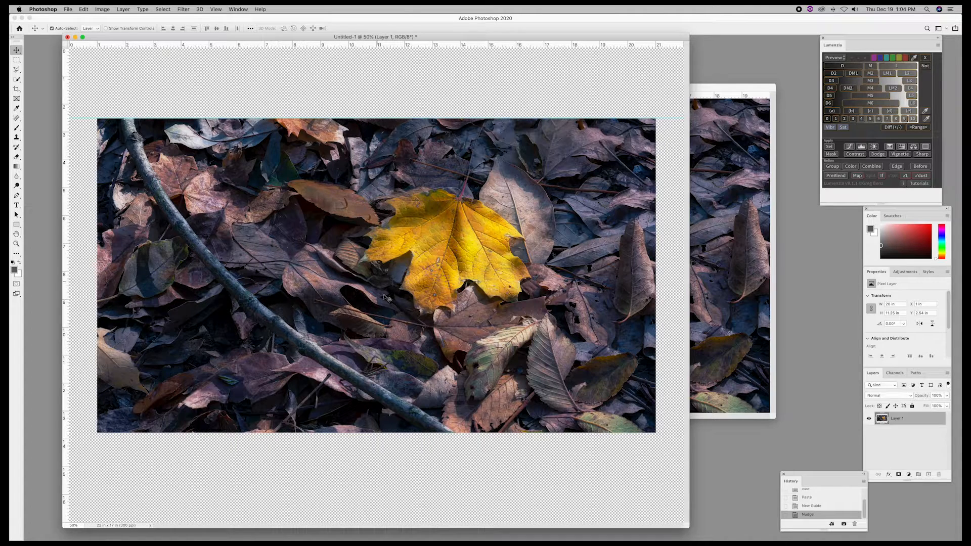
{"action": "left_click", "coordinate": [68, 9]}
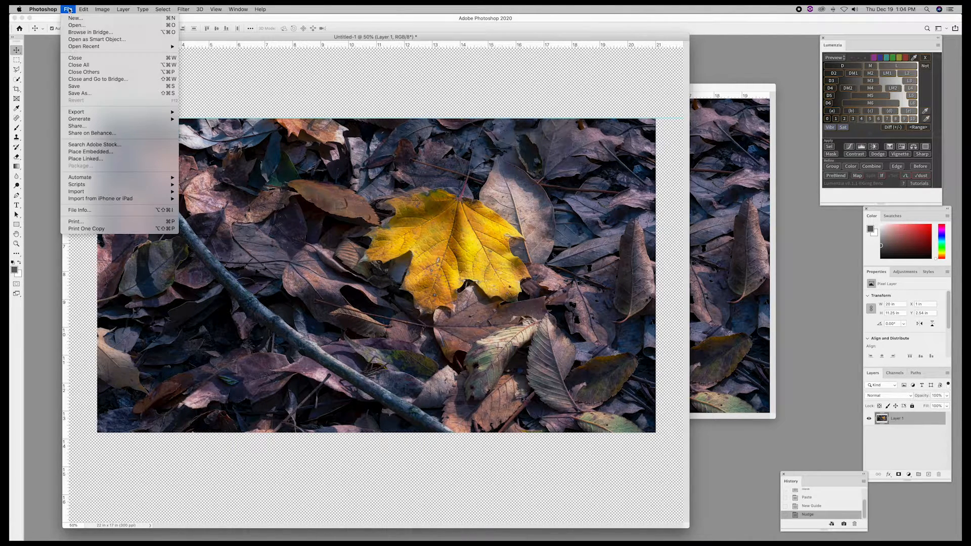
{"action": "left_click", "coordinate": [88, 93]}
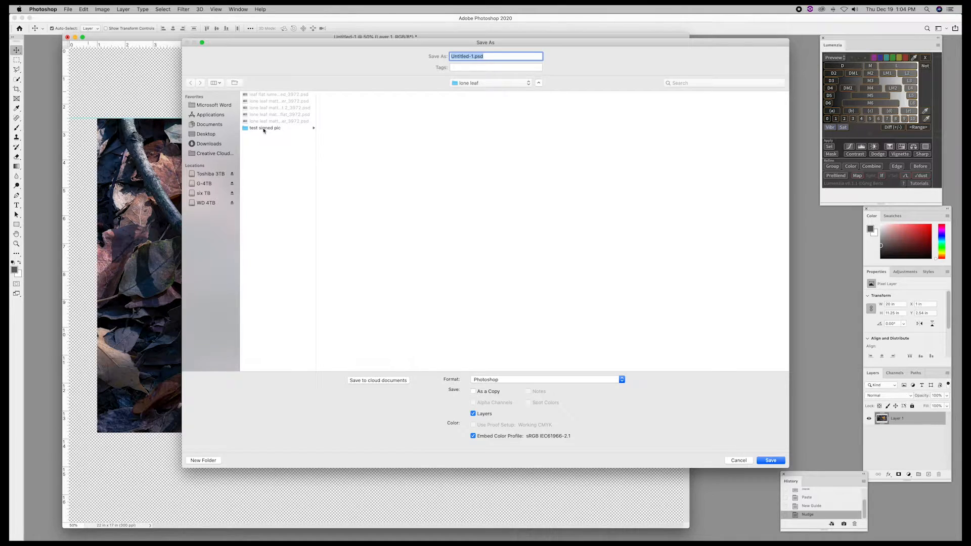
{"action": "left_click", "coordinate": [263, 129]}
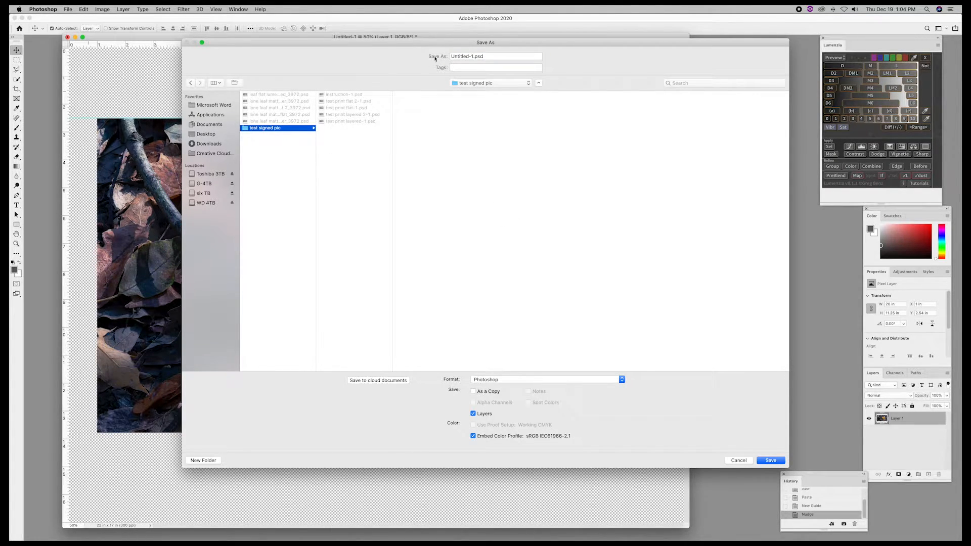
{"action": "left_click", "coordinate": [479, 56]}
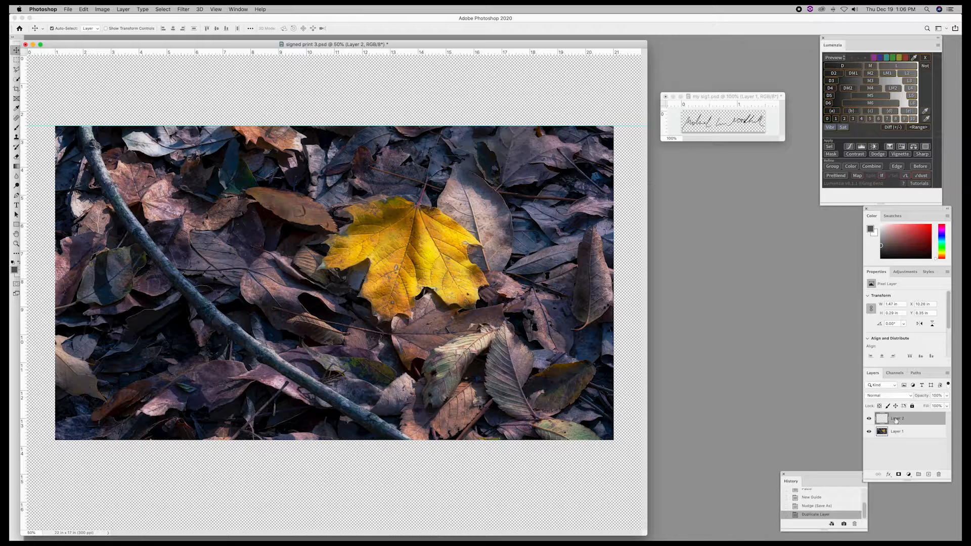
Rename Layer 2 as signature
{"action": "right_click", "coordinate": [896, 419]}
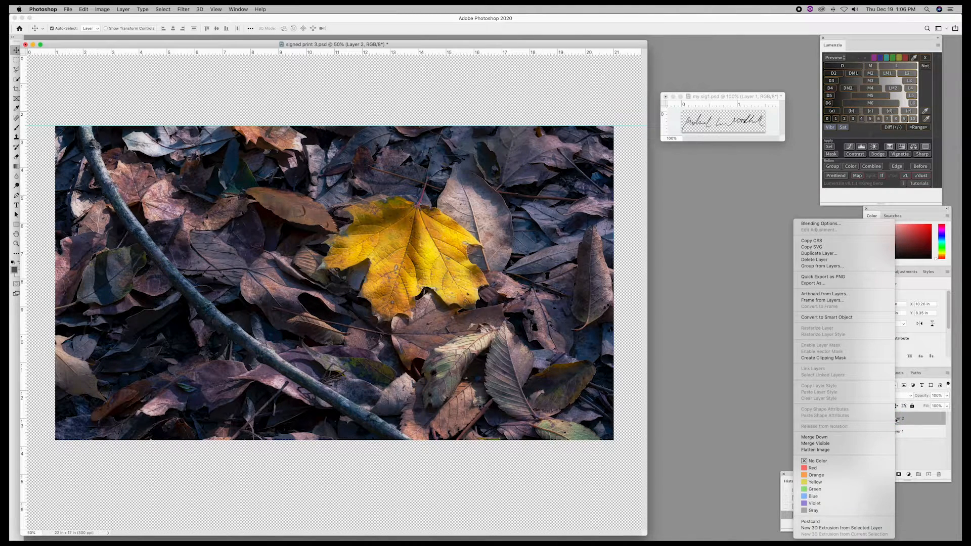
{"action": "left_click", "coordinate": [896, 420]}
{"action": "double_click", "coordinate": [895, 419]}
{"action": "type", "text": "signature"}
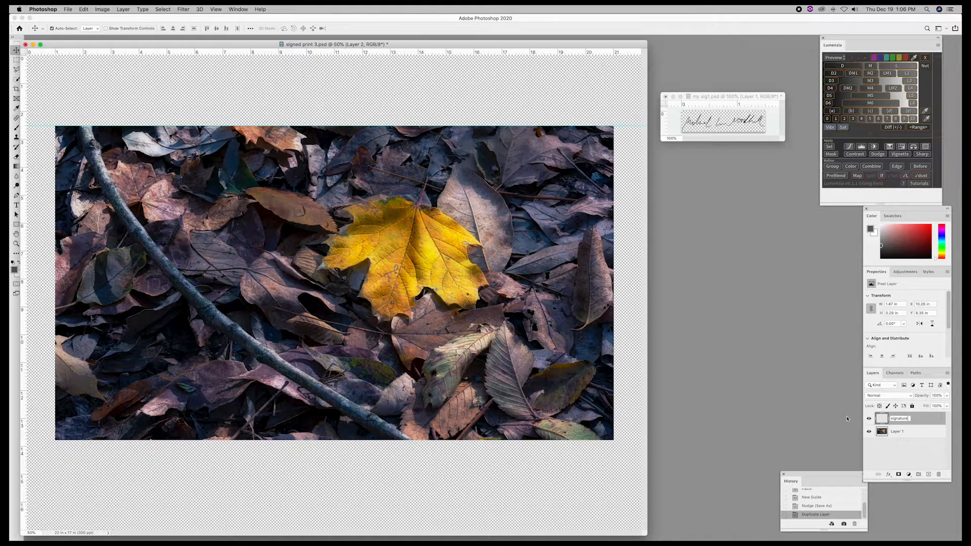
{"action": "left_click", "coordinate": [918, 419]}
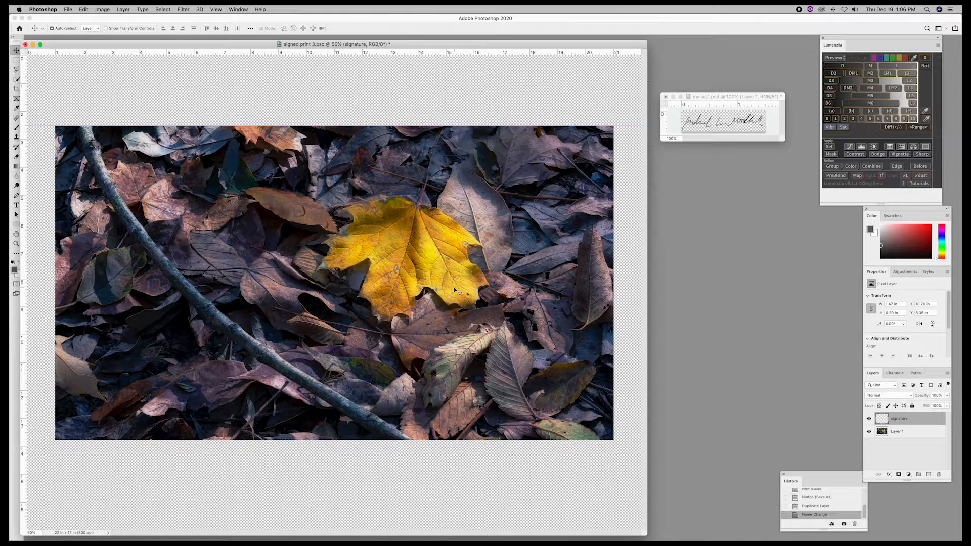
Nudge the signature down and right until it sits just below the photo's lower-right corner, flush with the right edge
{"action": "key", "text": "shift+Down"}
{"action": "key", "text": "shift+Down"}
{"action": "key", "text": "shift+Down"}
{"action": "key", "text": "shift+Down"}
{"action": "key", "text": "shift+Down"}
{"action": "key", "text": "shift+Down"}
{"action": "key", "text": "shift+Down"}
{"action": "key", "text": "shift+Down"}
{"action": "key", "text": "shift+Down"}
{"action": "key", "text": "shift+Down"}
{"action": "key", "text": "shift+Down"}
{"action": "key", "text": "shift+Down"}
{"action": "key", "text": "shift+Down"}
{"action": "key", "text": "Down"}
{"action": "key", "text": "shift+Right"}
{"action": "key", "text": "shift+Right"}
{"action": "key", "text": "shift+Right"}
{"action": "key", "text": "shift+Right"}
{"action": "key", "text": "shift+Right"}
{"action": "key", "text": "shift+Right"}
{"action": "key", "text": "shift+Right"}
{"action": "key", "text": "shift+Right"}
{"action": "key", "text": "shift+Right"}
{"action": "key", "text": "shift+Right"}
{"action": "key", "text": "shift+Right"}
{"action": "key", "text": "shift+Right"}
{"action": "key", "text": "shift+Right"}
{"action": "key", "text": "shift+Right"}
{"action": "key", "text": "shift+Right"}
{"action": "key", "text": "shift+Right"}
{"action": "key", "text": "shift+Right"}
{"action": "key", "text": "shift+Right"}
{"action": "key", "text": "shift+Right"}
{"action": "key", "text": "shift+Right"}
{"action": "key", "text": "shift+Right"}
{"action": "key", "text": "shift+Right"}
{"action": "key", "text": "shift+Right"}
{"action": "key", "text": "shift+Right"}
{"action": "key", "text": "shift+Right"}
{"action": "key", "text": "shift+Right"}
{"action": "key", "text": "shift+Right"}
{"action": "key", "text": "shift+Right"}
{"action": "key", "text": "shift+Right"}
{"action": "key", "text": "shift+Right"}
{"action": "key", "text": "shift+Right"}
{"action": "key", "text": "shift+Right"}
{"action": "key", "text": "shift+Right"}
{"action": "key", "text": "shift+Right"}
{"action": "key", "text": "shift+Right"}
{"action": "key", "text": "shift+Right"}
{"action": "key", "text": "shift+Right"}
{"action": "key", "text": "shift+Right"}
{"action": "key", "text": "shift+Right"}
{"action": "key", "text": "shift+Right"}
{"action": "key", "text": "shift+Right"}
{"action": "key", "text": "shift+Right"}
{"action": "key", "text": "shift+Right"}
{"action": "key", "text": "shift+Right"}
{"action": "key", "text": "shift+Right"}
{"action": "key", "text": "shift+Right"}
{"action": "key", "text": "shift+Right"}
{"action": "key", "text": "shift+Right"}
{"action": "key", "text": "shift+Right"}
{"action": "key", "text": "shift+Right"}
{"action": "key", "text": "shift+Right"}
{"action": "key", "text": "shift+Right"}
{"action": "key", "text": "shift+Right"}
{"action": "key", "text": "shift+Right"}
{"action": "key", "text": "shift+Right"}
{"action": "key", "text": "shift+Right"}
{"action": "key", "text": "shift+Right"}
{"action": "key", "text": "shift+Right"}
{"action": "key", "text": "shift+Right"}
{"action": "key", "text": "shift+Right"}
{"action": "key", "text": "shift+Right"}
{"action": "key", "text": "shift+Right"}
{"action": "key", "text": "shift+Right"}
{"action": "key", "text": "shift+Right"}
{"action": "key", "text": "shift+Right"}
{"action": "key", "text": "shift+Right"}
{"action": "key", "text": "shift+Right"}
{"action": "key", "text": "shift+Right"}
{"action": "key", "text": "shift+Right"}
{"action": "key", "text": "shift+Right"}
{"action": "key", "text": "shift+Right"}
{"action": "key", "text": "shift+Right"}
{"action": "key", "text": "shift+Right"}
{"action": "key", "text": "shift+Right"}
{"action": "key", "text": "shift+Right"}
{"action": "key", "text": "shift+Right"}
{"action": "key", "text": "shift+Right"}
Save a layered copy of the document as layered signed print 3.psd in the same folder
{"action": "left_click", "coordinate": [67, 10]}
{"action": "left_click", "coordinate": [80, 93]}
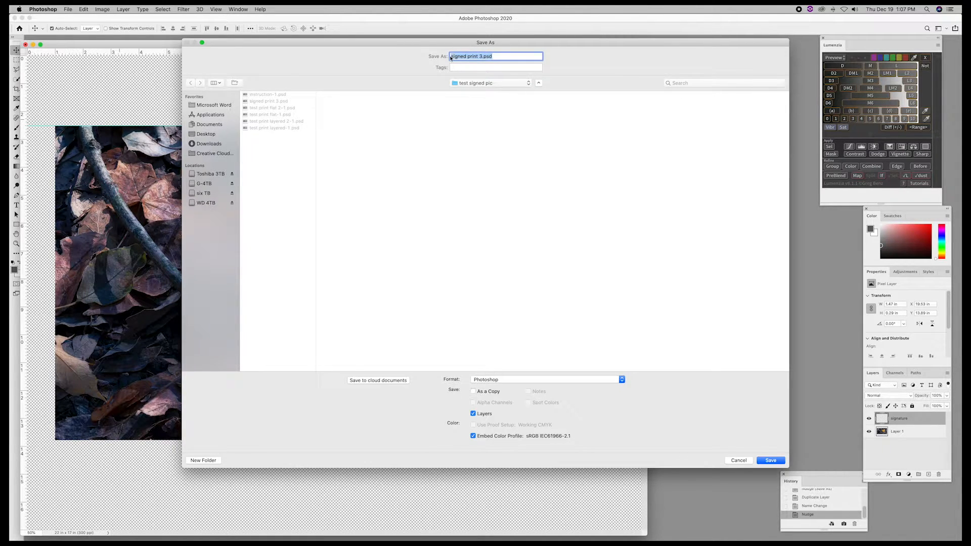
{"action": "left_click", "coordinate": [452, 56]}
{"action": "type", "text": "layered"}
{"action": "left_click", "coordinate": [769, 461]}
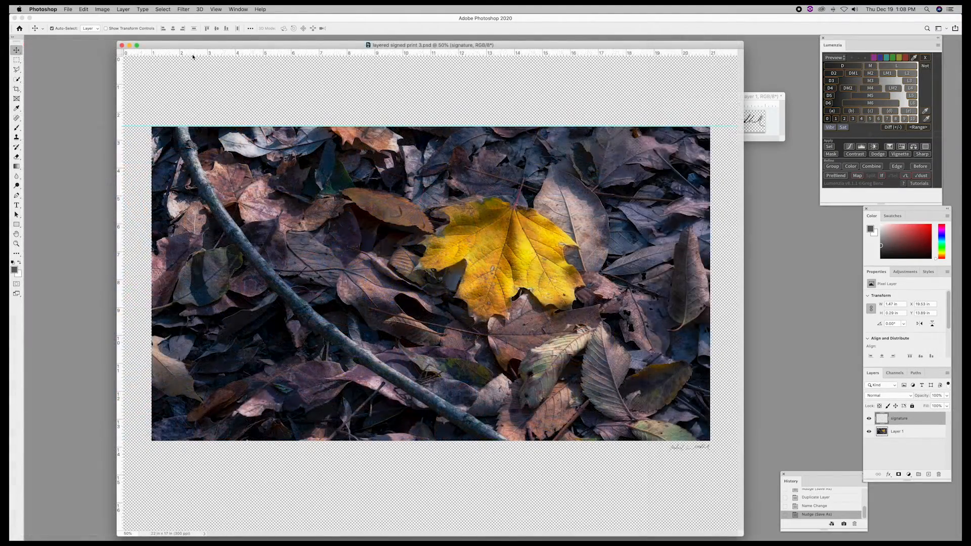
Start a text line with the Type tool just below the photo's lower-left corner
{"action": "left_click_drag", "start_coordinate": [202, 46], "coordinate": [205, 45]}
{"action": "key", "text": "t"}
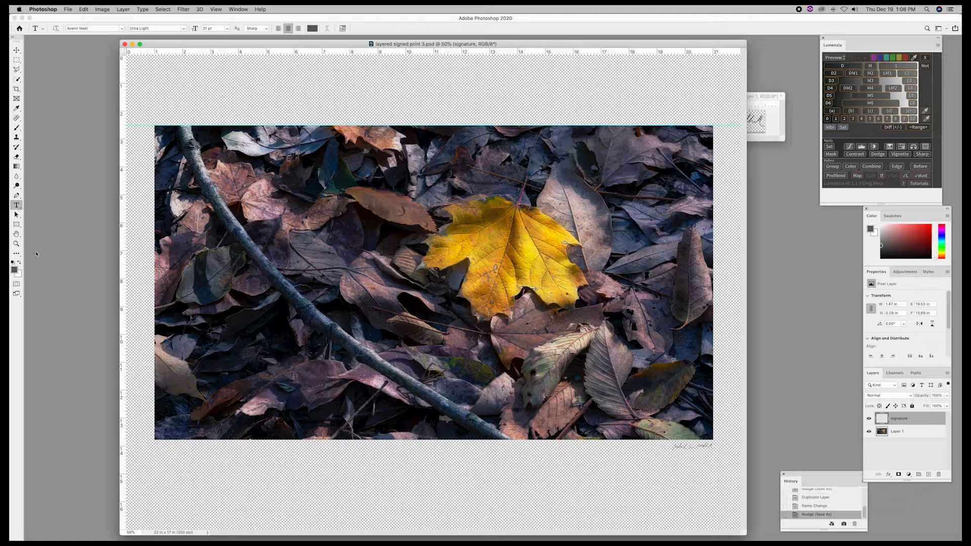
{"action": "left_click", "coordinate": [177, 450]}
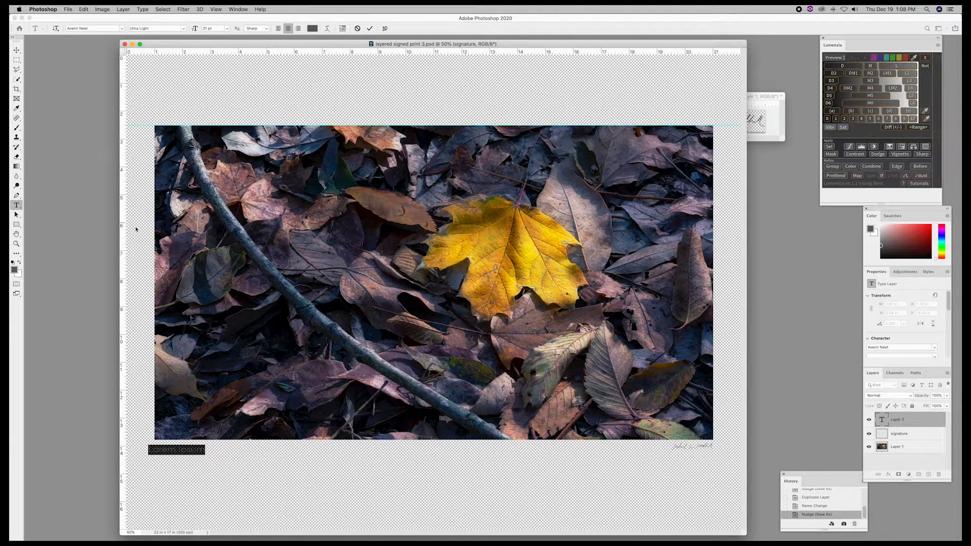
{"action": "left_click", "coordinate": [122, 28]}
{"action": "left_click", "coordinate": [121, 30]}
{"action": "left_click", "coordinate": [121, 29]}
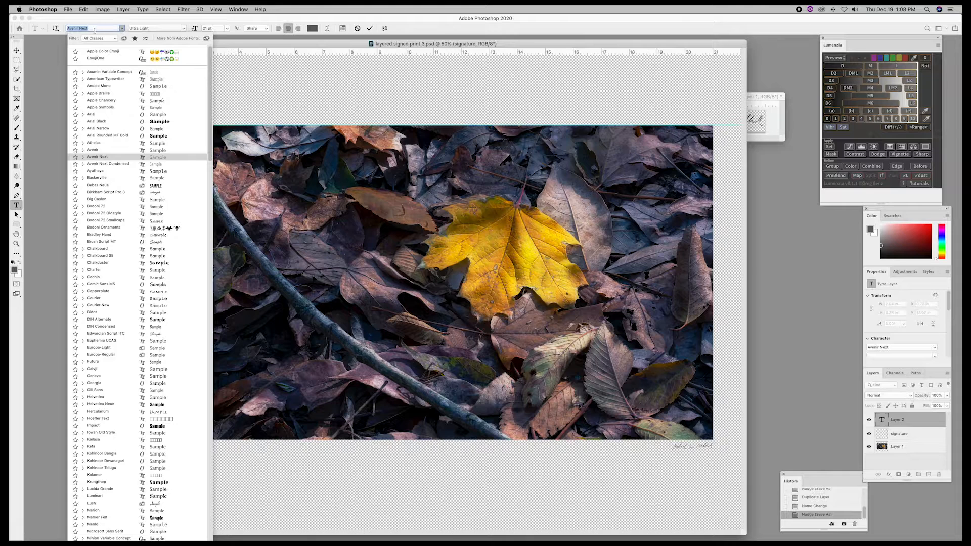
{"action": "left_click", "coordinate": [117, 27]}
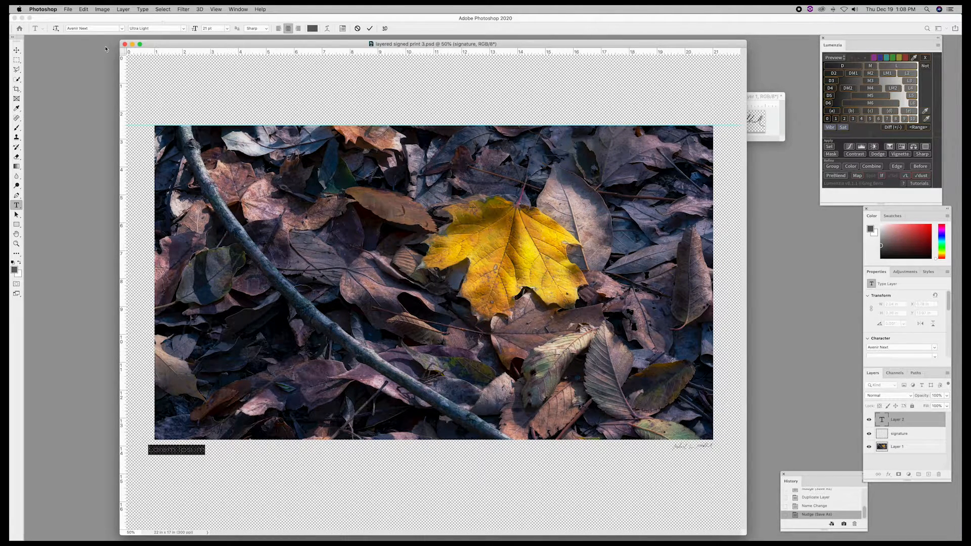
Commit the placeholder text and nudge it right and up to line up with the photo's left edge
{"action": "left_click", "coordinate": [16, 50]}
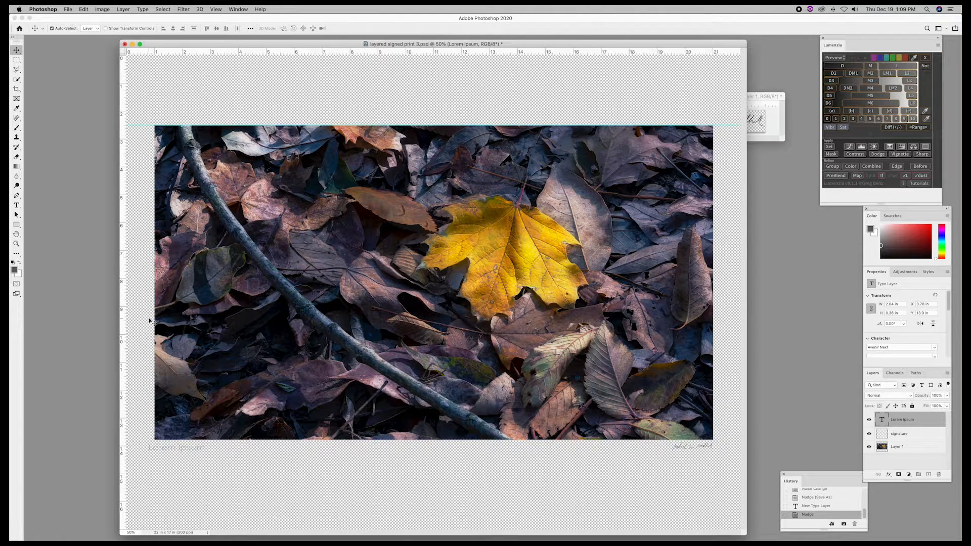
{"action": "key", "text": "Right"}
{"action": "key", "text": "Right"}
{"action": "key", "text": "Right"}
{"action": "key", "text": "Right"}
{"action": "key", "text": "Right"}
{"action": "key", "text": "Right"}
{"action": "key", "text": "Right"}
{"action": "key", "text": "Right"}
{"action": "key", "text": "Right"}
{"action": "key", "text": "Right"}
{"action": "key", "text": "Right"}
{"action": "key", "text": "Right"}
{"action": "key", "text": "Right"}
{"action": "key", "text": "Right"}
{"action": "key", "text": "Right"}
{"action": "key", "text": "Right"}
{"action": "key", "text": "Right"}
{"action": "key", "text": "Right"}
{"action": "key", "text": "Right"}
{"action": "key", "text": "Right"}
{"action": "key", "text": "Up"}
Replace the placeholder text beneath the photo with the title "Lone Leaf"
{"action": "left_click", "coordinate": [17, 205]}
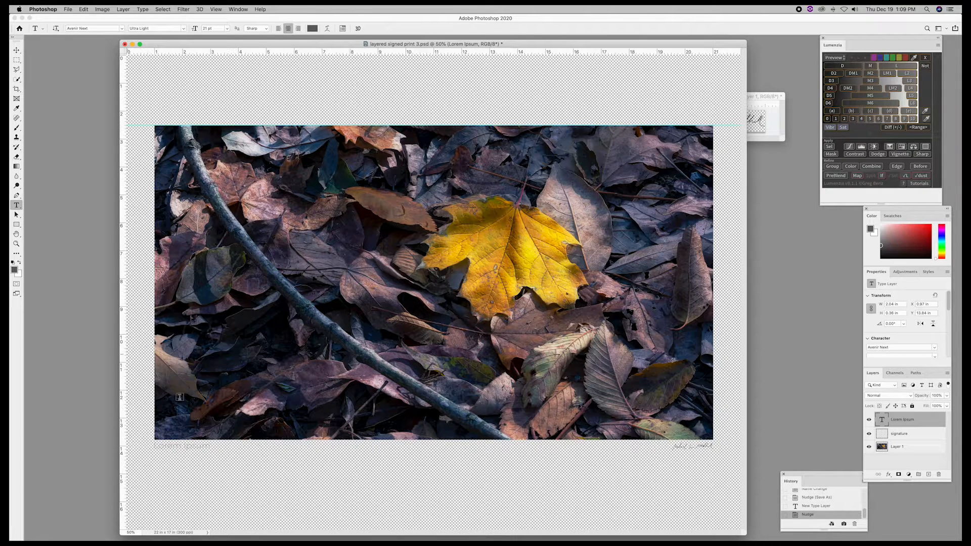
{"action": "left_click", "coordinate": [154, 445]}
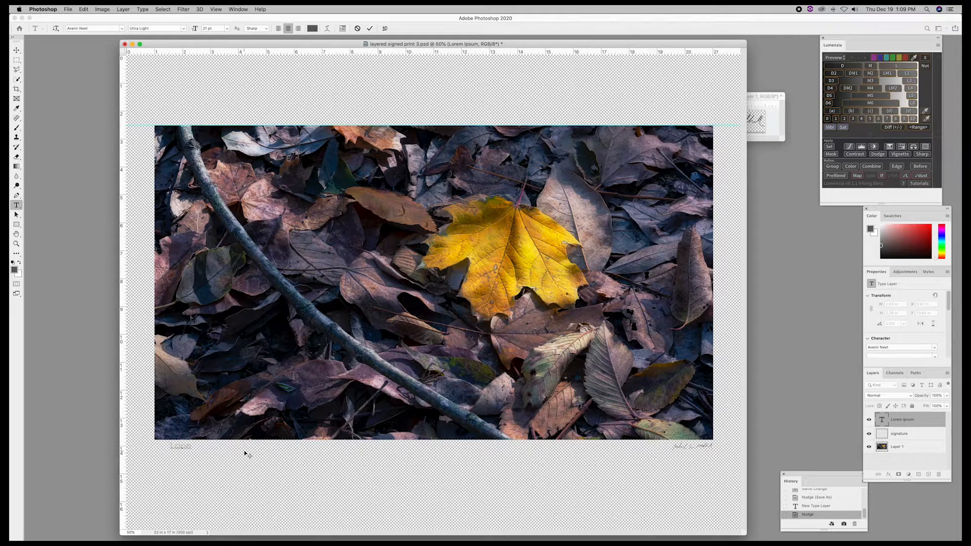
{"action": "type", "text": "Lone Lea"}
Nudge the Lone Leaf title left until it lines up with the photo's left edge
{"action": "left_click", "coordinate": [17, 50]}
{"action": "key", "text": "shift+Left"}
{"action": "key", "text": "shift+Left"}
{"action": "key", "text": "shift+Left"}
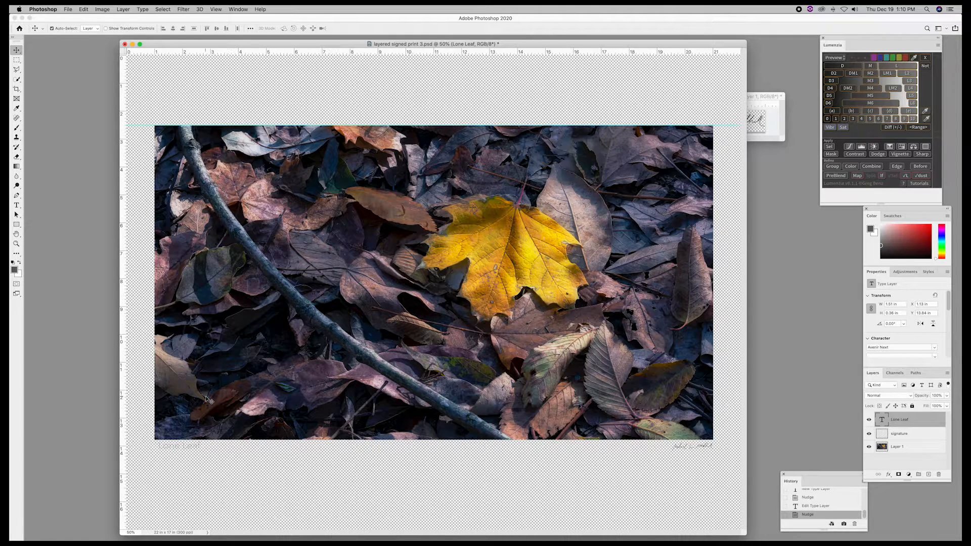
{"action": "key", "text": "shift+Left"}
Save the layered document again as layered signed print 3.psd, replacing the existing file
{"action": "left_click", "coordinate": [67, 9]}
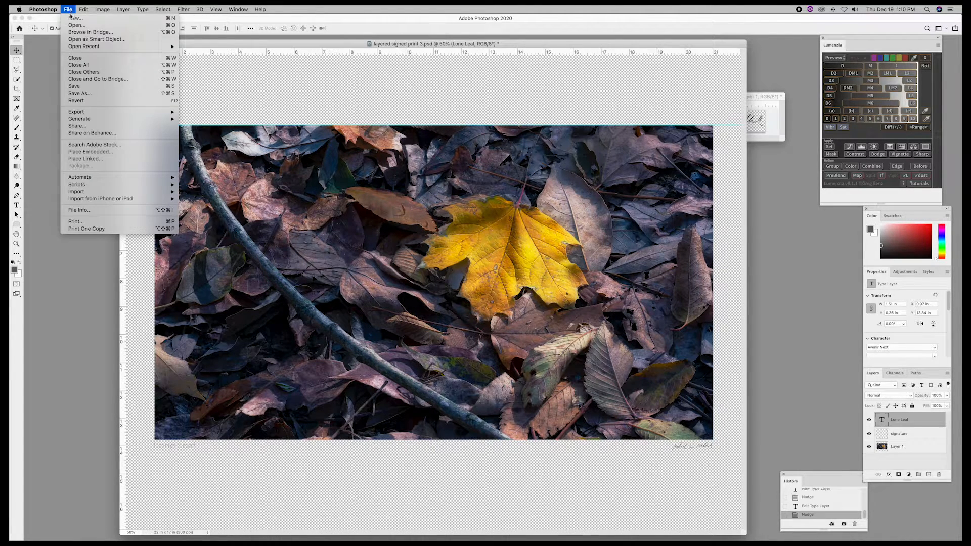
{"action": "left_click", "coordinate": [81, 93]}
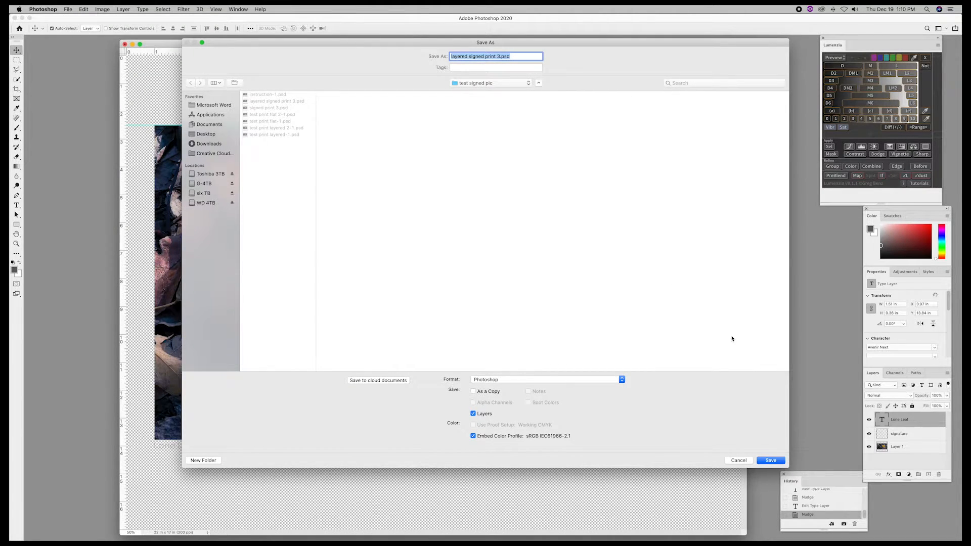
{"action": "left_click", "coordinate": [771, 460]}
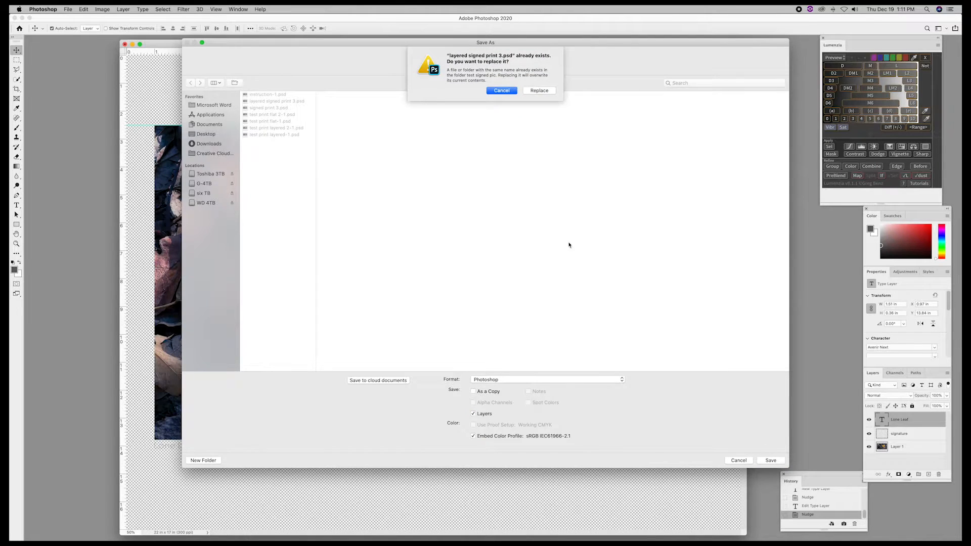
{"action": "left_click", "coordinate": [539, 90]}
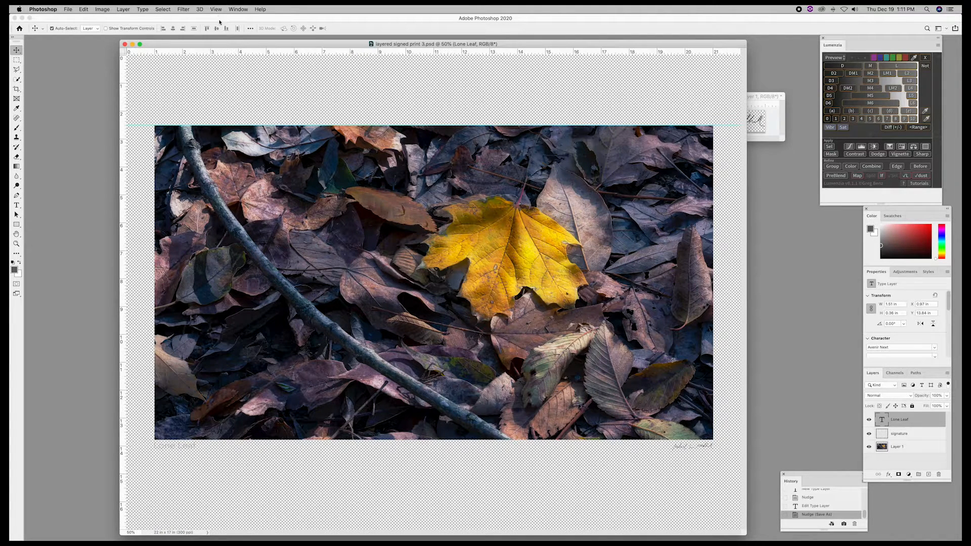
Flatten the image to check the title and signature against white, and undo the flattening
{"action": "left_click", "coordinate": [123, 9]}
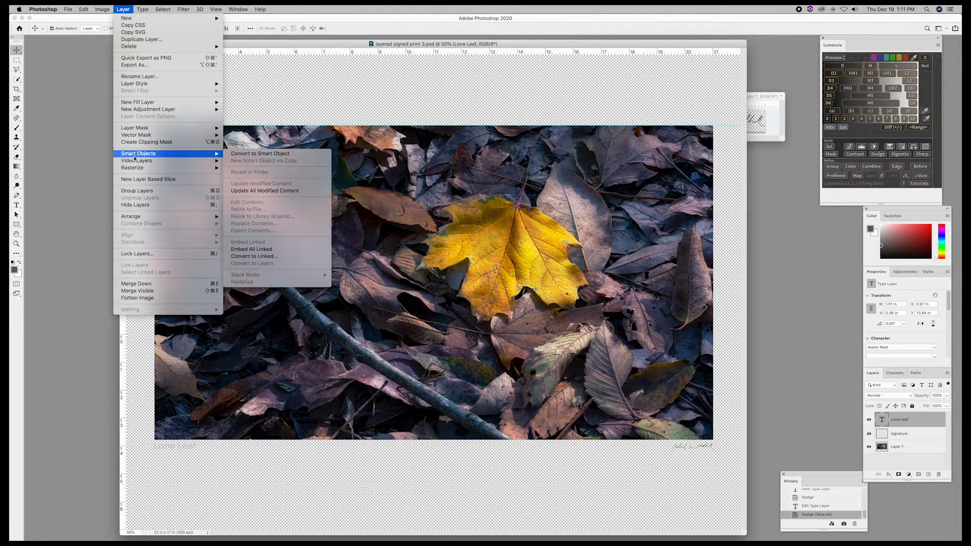
{"action": "left_click", "coordinate": [141, 299]}
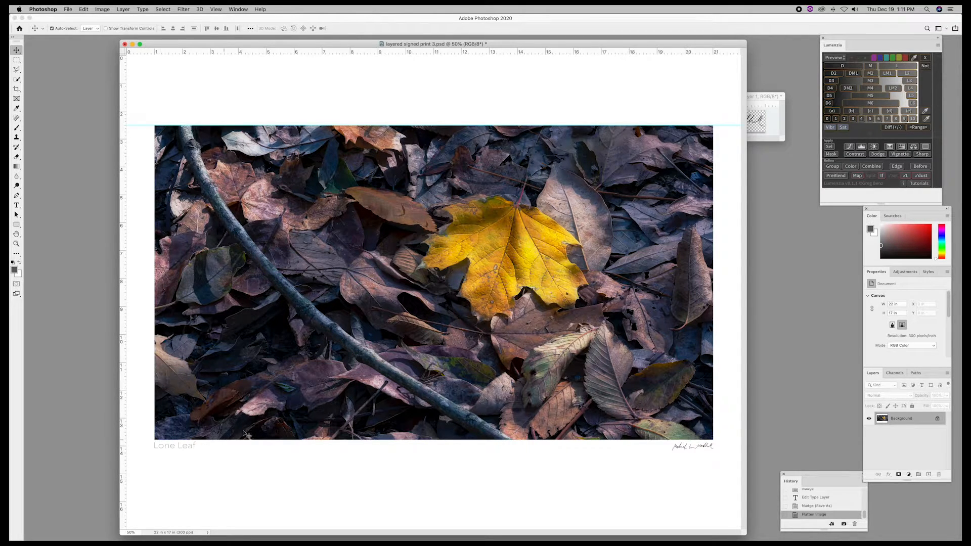
{"action": "left_click", "coordinate": [84, 9]}
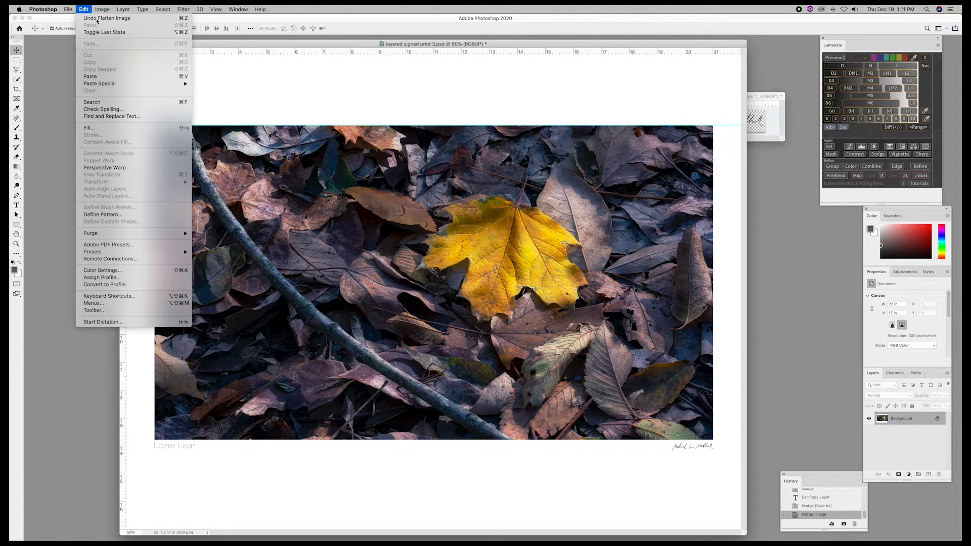
{"action": "left_click", "coordinate": [97, 18]}
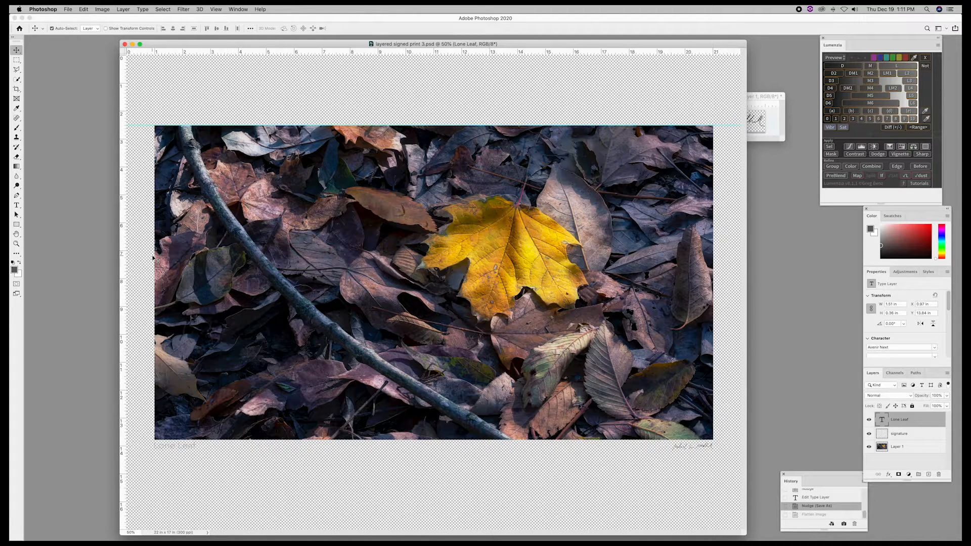
Nudge the Lone Leaf title slightly down and save over layered signed print 3.psd with its layers
{"action": "key", "text": "Up"}
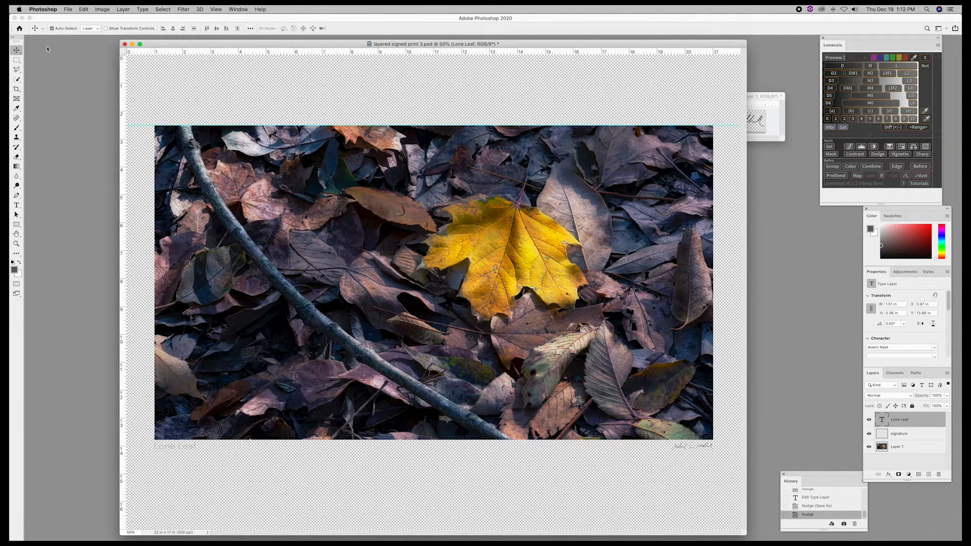
{"action": "left_click", "coordinate": [68, 9]}
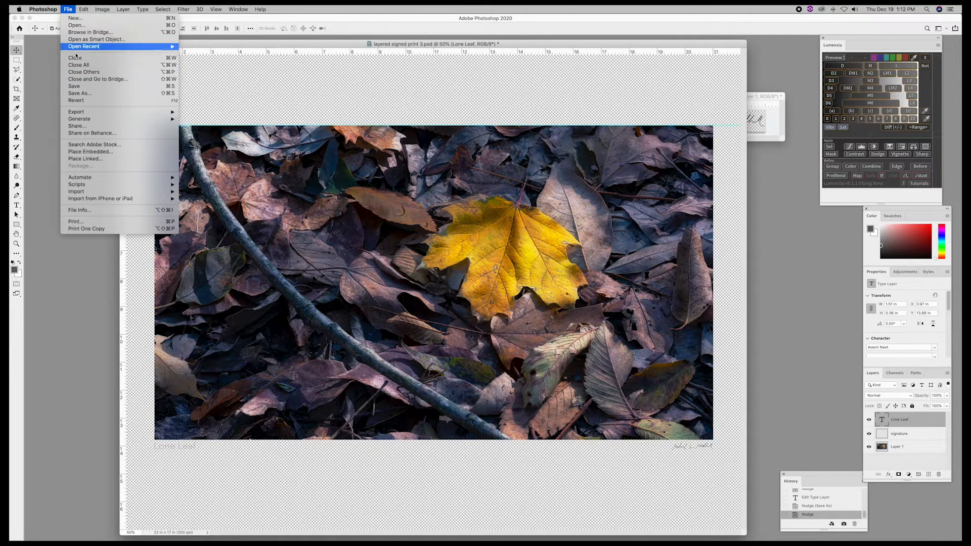
{"action": "left_click", "coordinate": [80, 94]}
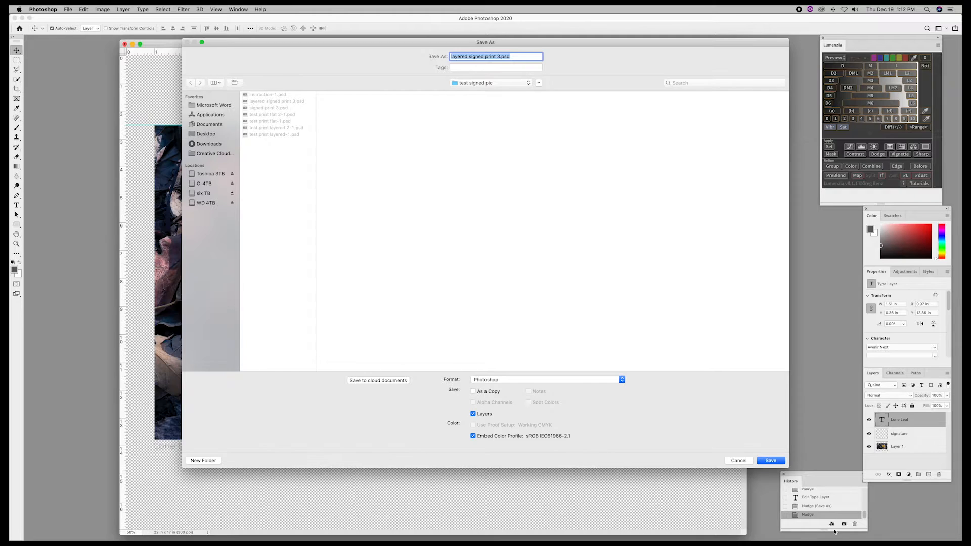
{"action": "left_click", "coordinate": [771, 460]}
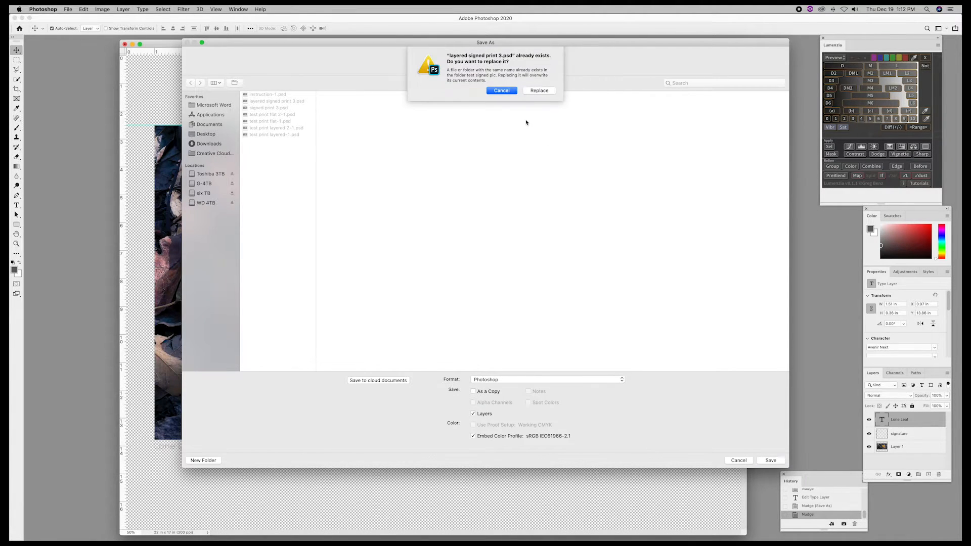
{"action": "left_click", "coordinate": [539, 90]}
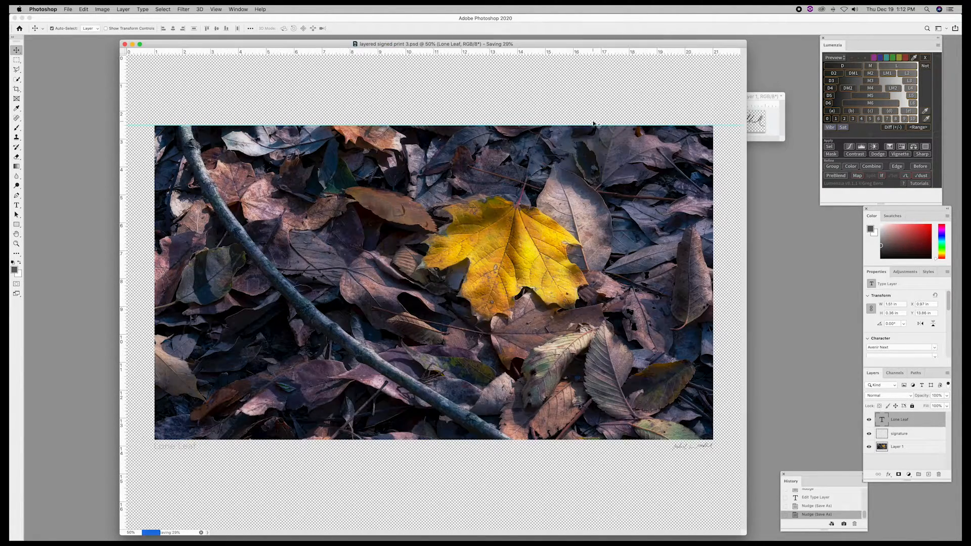
Flatten the image and save it in the same folder as flat signed print 3.psd
{"action": "left_click", "coordinate": [123, 10]}
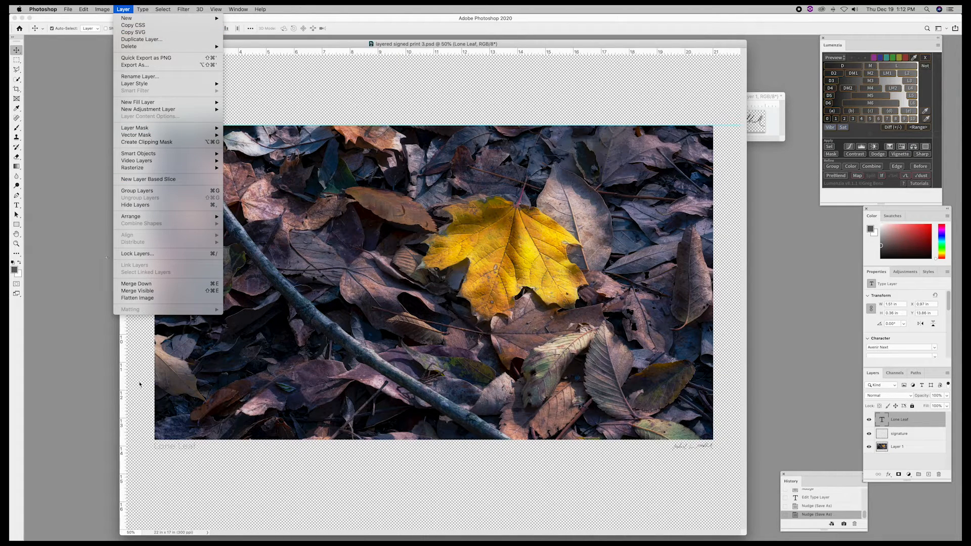
{"action": "left_click", "coordinate": [137, 298]}
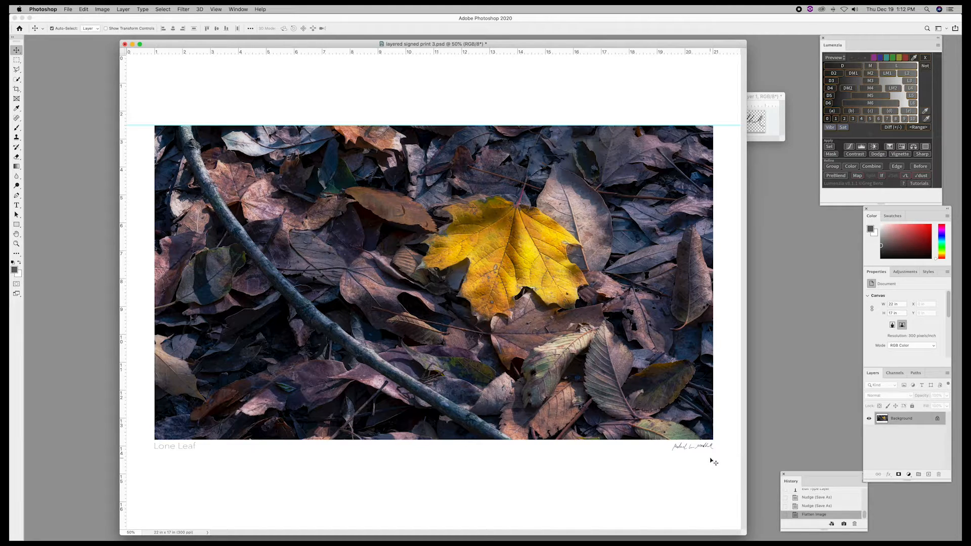
{"action": "left_click", "coordinate": [68, 9]}
{"action": "left_click", "coordinate": [84, 94]}
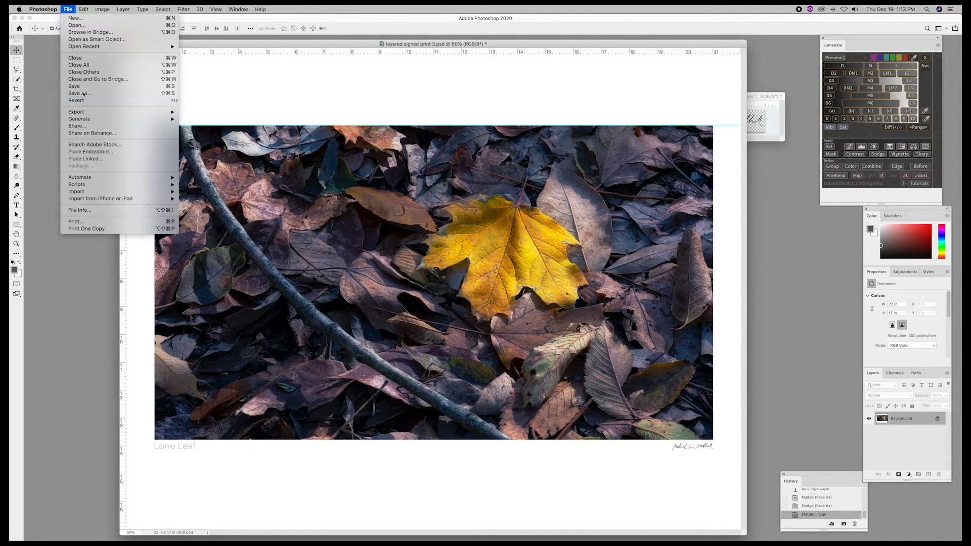
{"action": "left_click_drag", "start_coordinate": [468, 57], "coordinate": [450, 57]}
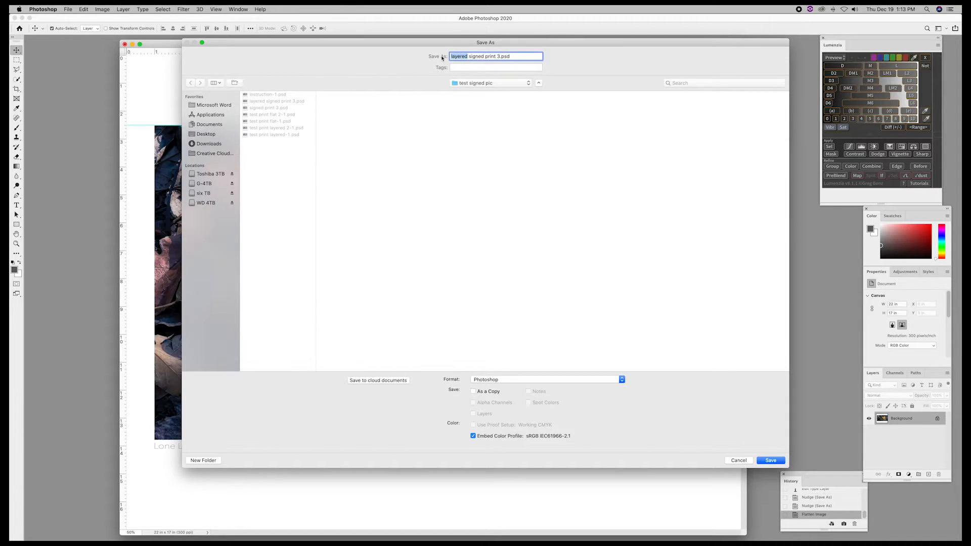
{"action": "type", "text": "flat"}
{"action": "key", "text": "Return"}
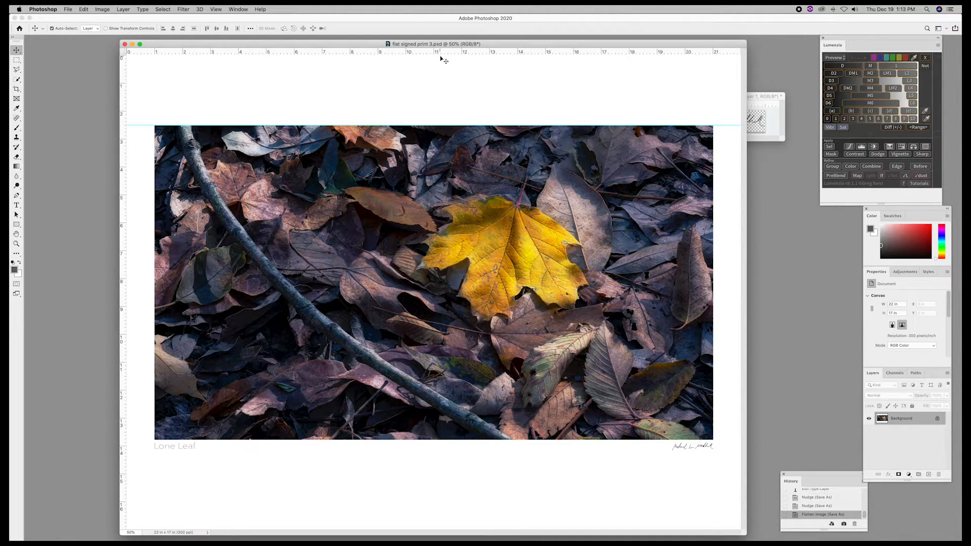
Fit the whole flattened print on screen
{"action": "left_click", "coordinate": [216, 9]}
{"action": "left_click", "coordinate": [234, 79]}
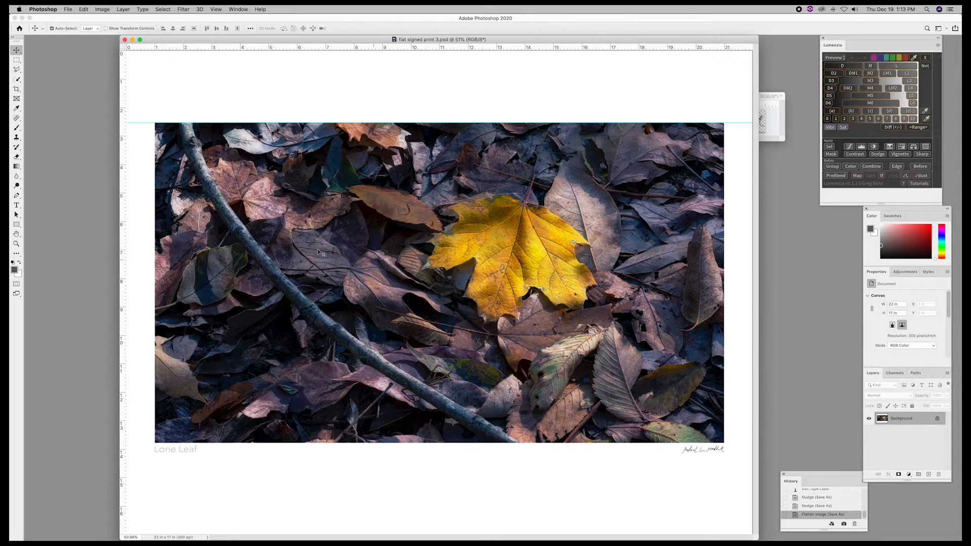